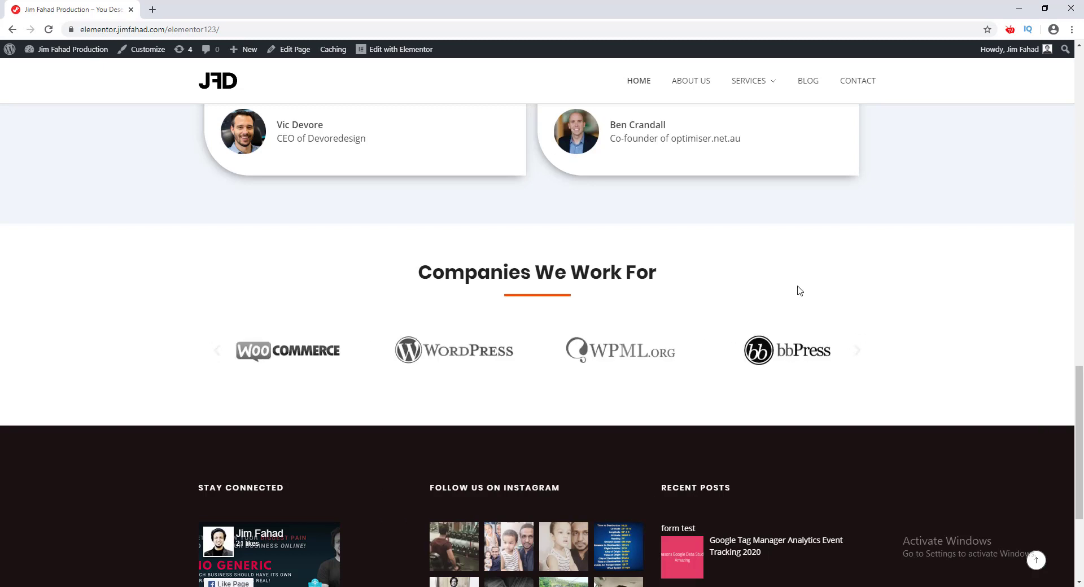
# - Browse the logo carousel under "Companies We Work For" on the live page forward and back
pyautogui.click(859, 354)
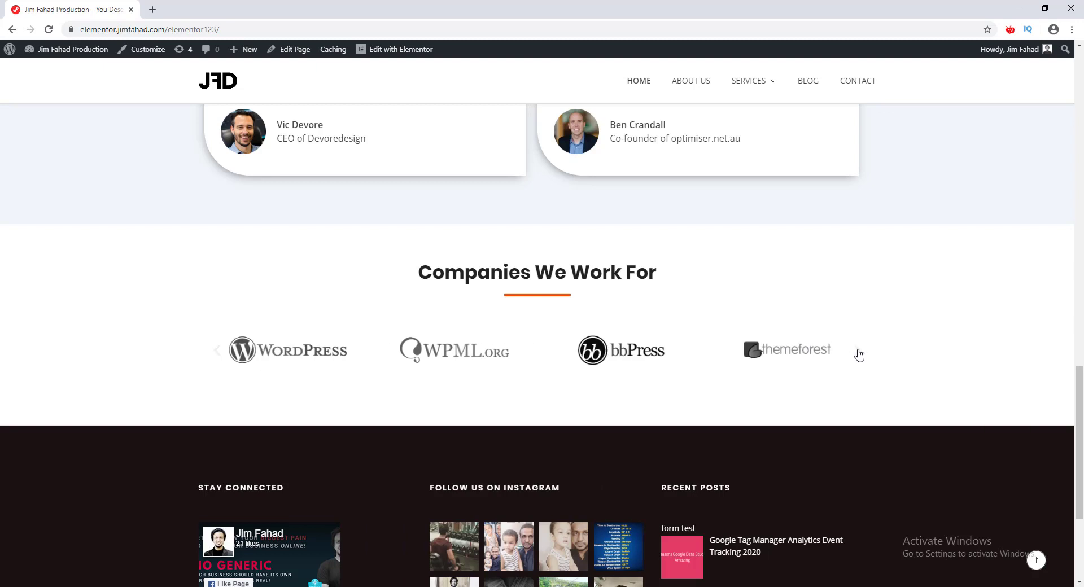
pyautogui.click(859, 354)
pyautogui.click(859, 354)
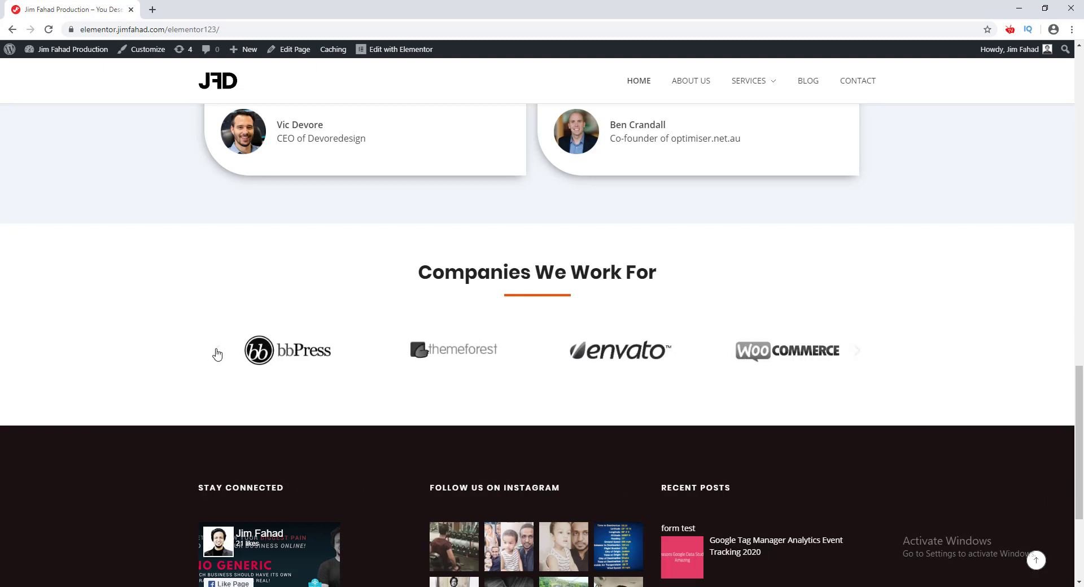
pyautogui.click(217, 354)
pyautogui.click(217, 354)
pyautogui.click(217, 354)
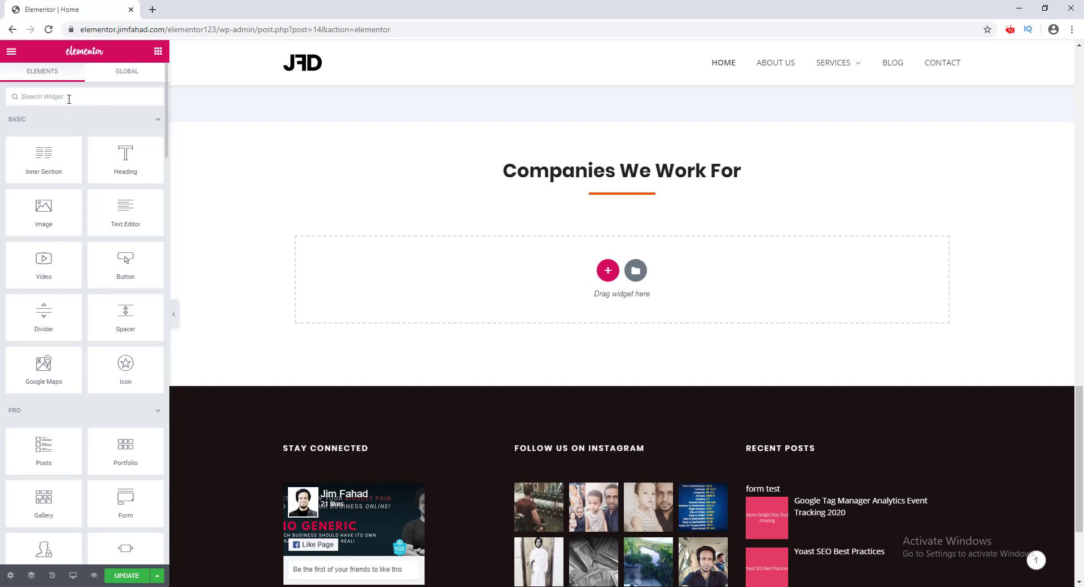
# - Search the widgets for "SLIDER" and place an Image Carousel below the "Companies We Work For" heading
pyautogui.write('SLIDER')
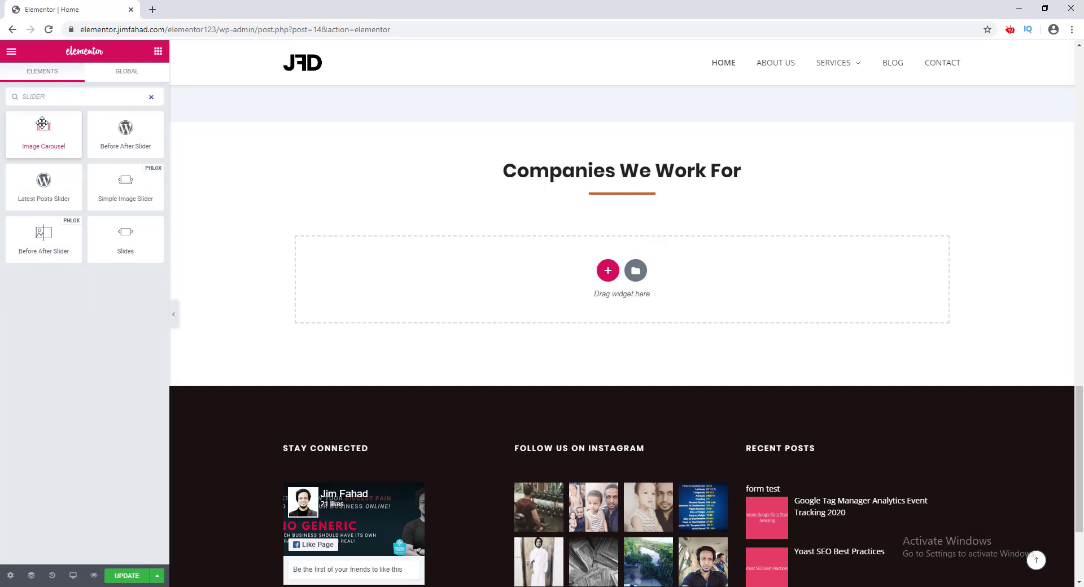
pyautogui.moveTo(29, 130); pyautogui.dragTo(600, 220)
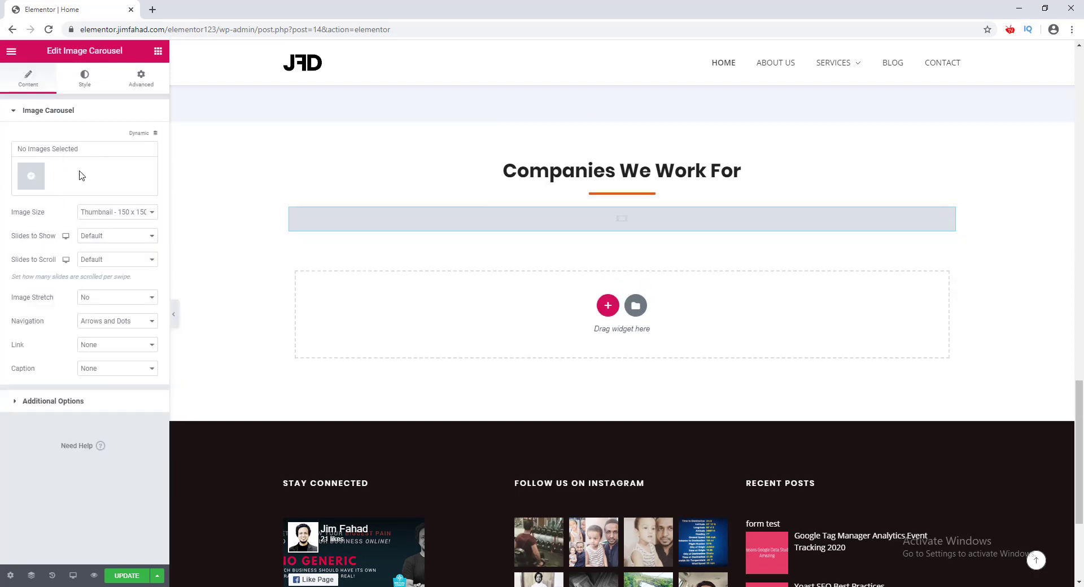
# - Fill the carousel with a gallery of the WPML, WordPress, WooCommerce, Themeforest, Envato and bbPress logos from the media library
pyautogui.click(31, 176)
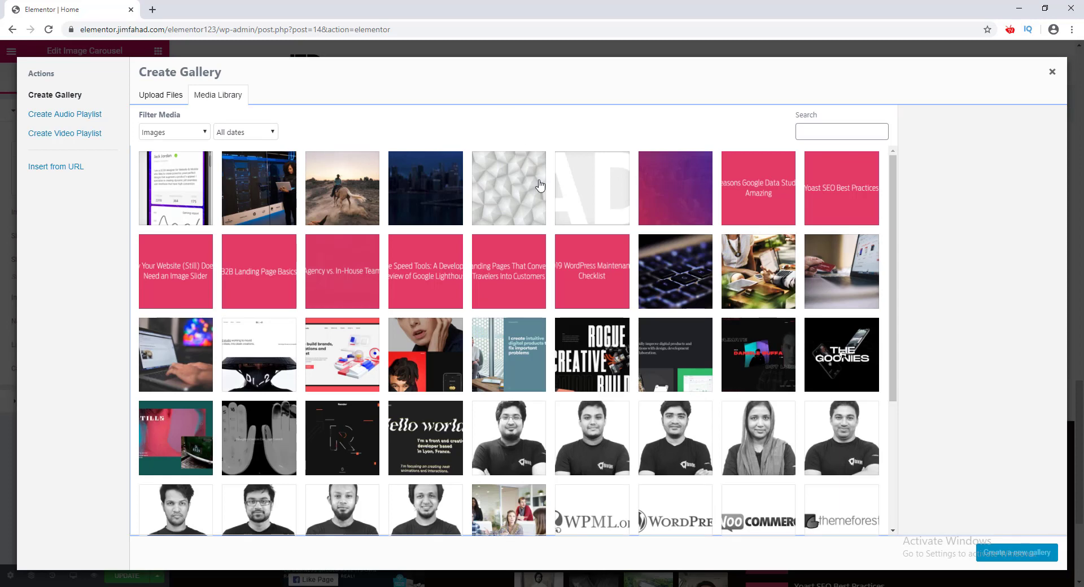
pyautogui.scroll(-3, 594, 318)
pyautogui.click(602, 354)
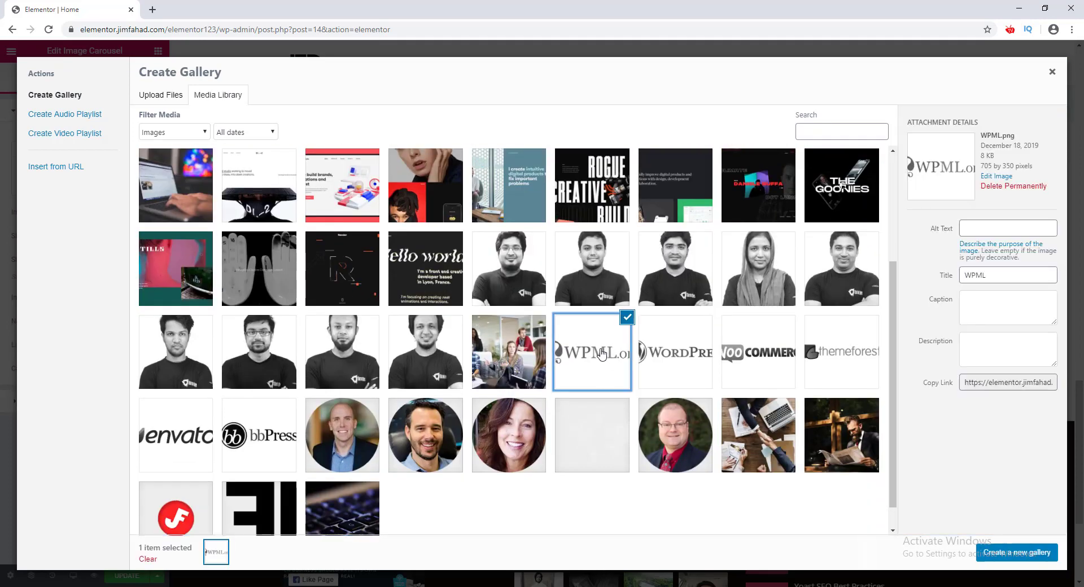
pyautogui.click(688, 355)
pyautogui.click(740, 356)
pyautogui.click(842, 353)
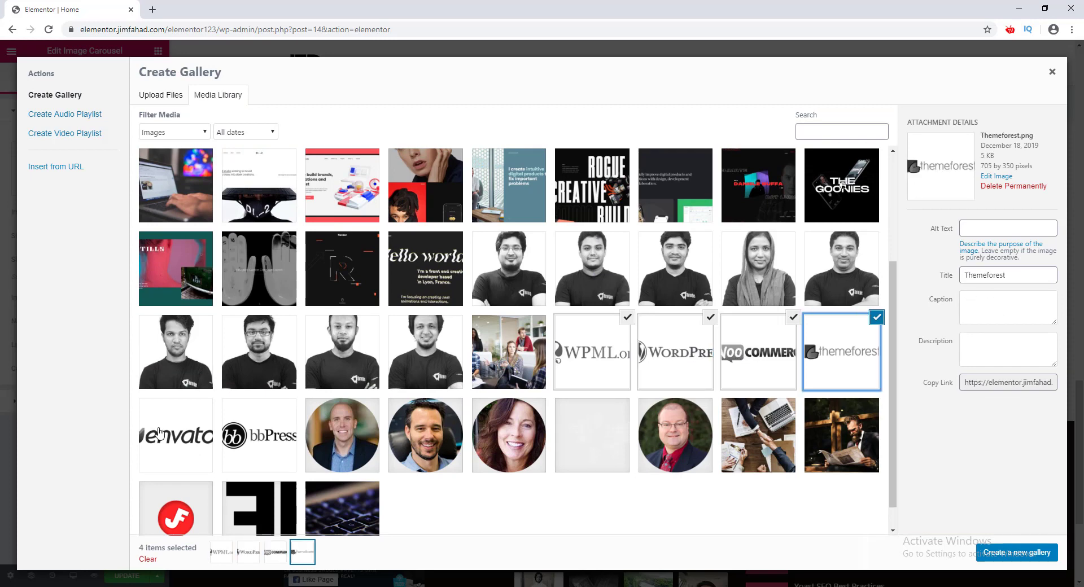
pyautogui.click(165, 437)
pyautogui.click(240, 437)
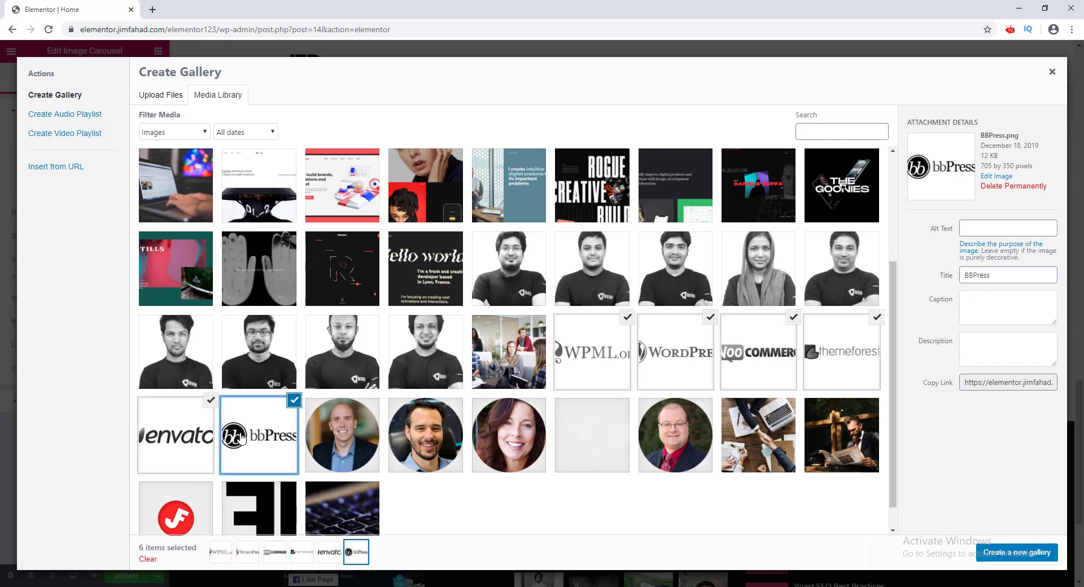
pyautogui.click(1020, 557)
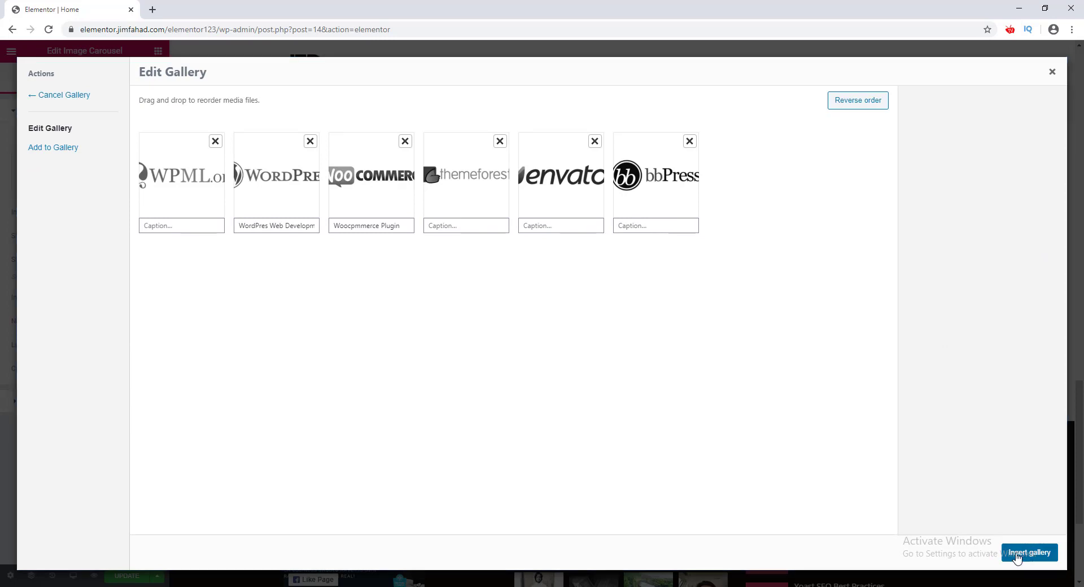
pyautogui.click(1020, 554)
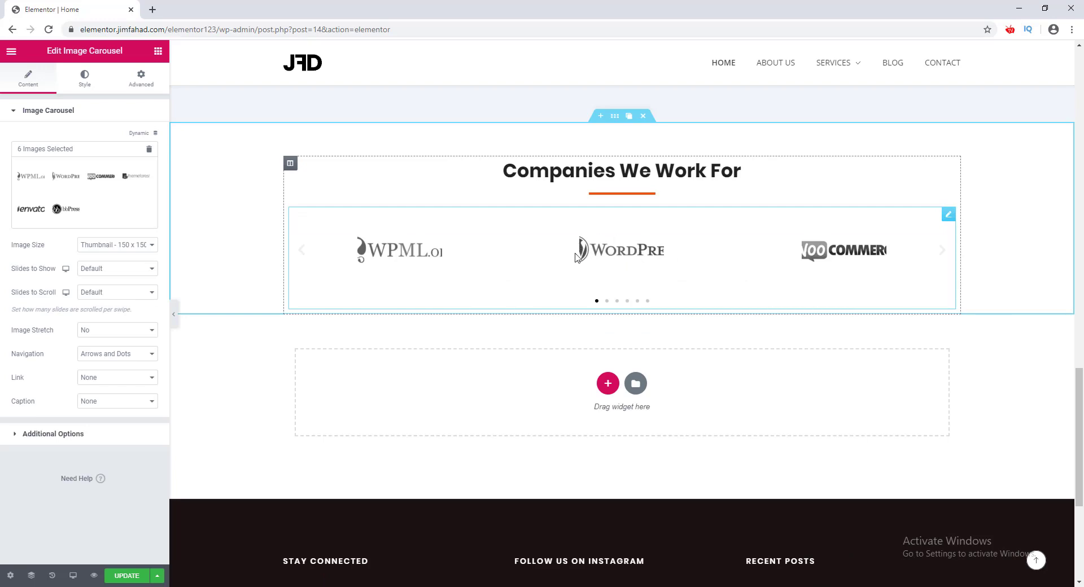
# - Set the carousel's image size to Full and its slides to show to 4
pyautogui.click(97, 248)
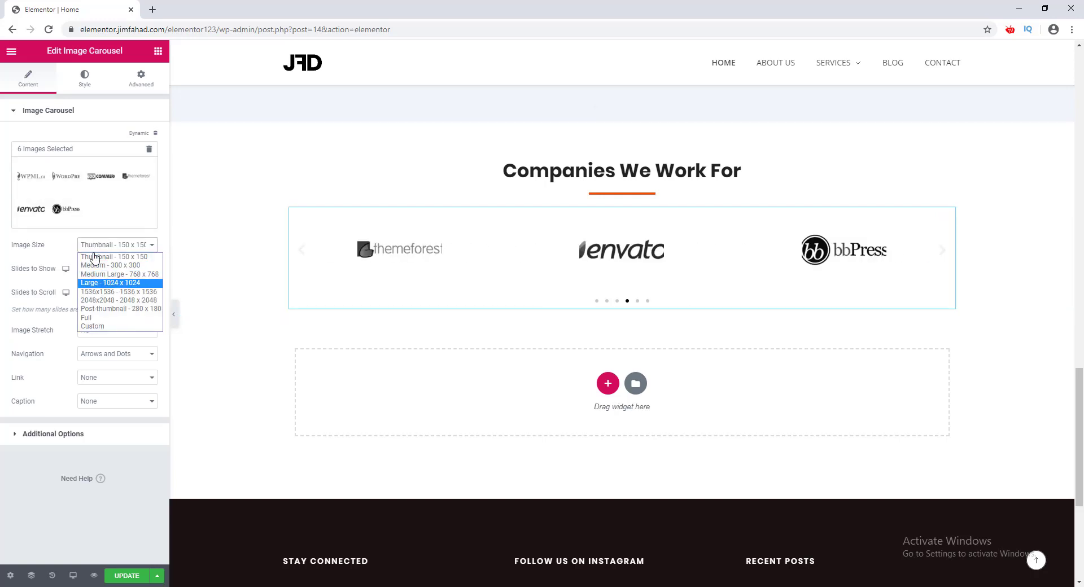
pyautogui.click(110, 318)
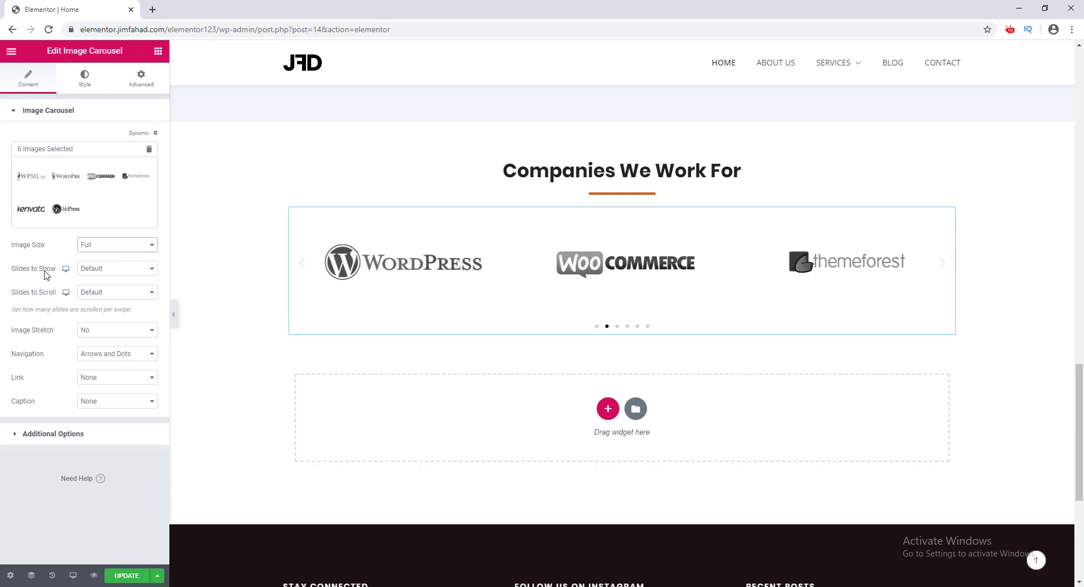
pyautogui.click(90, 268)
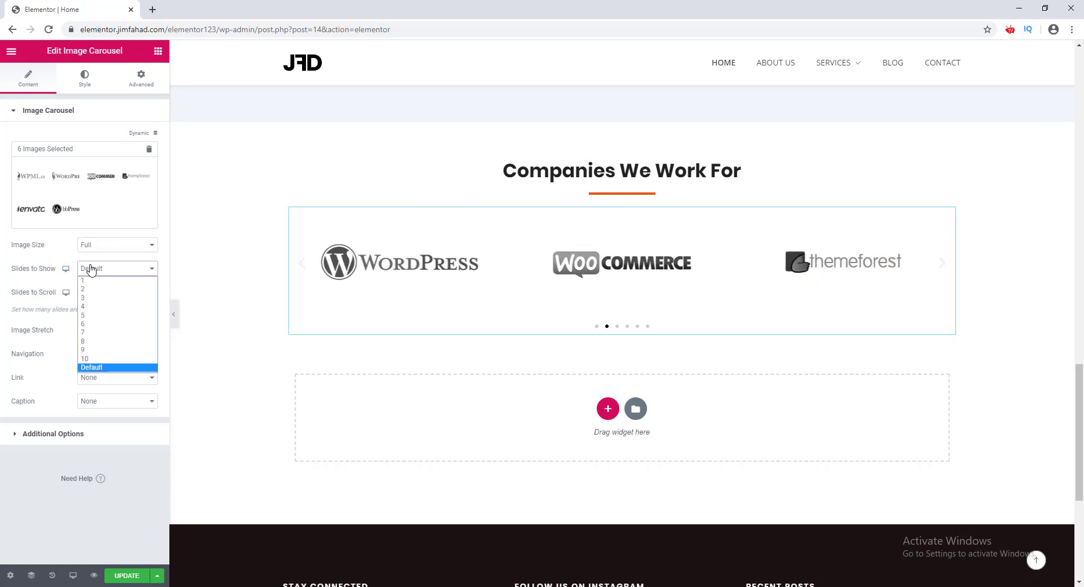
pyautogui.click(101, 307)
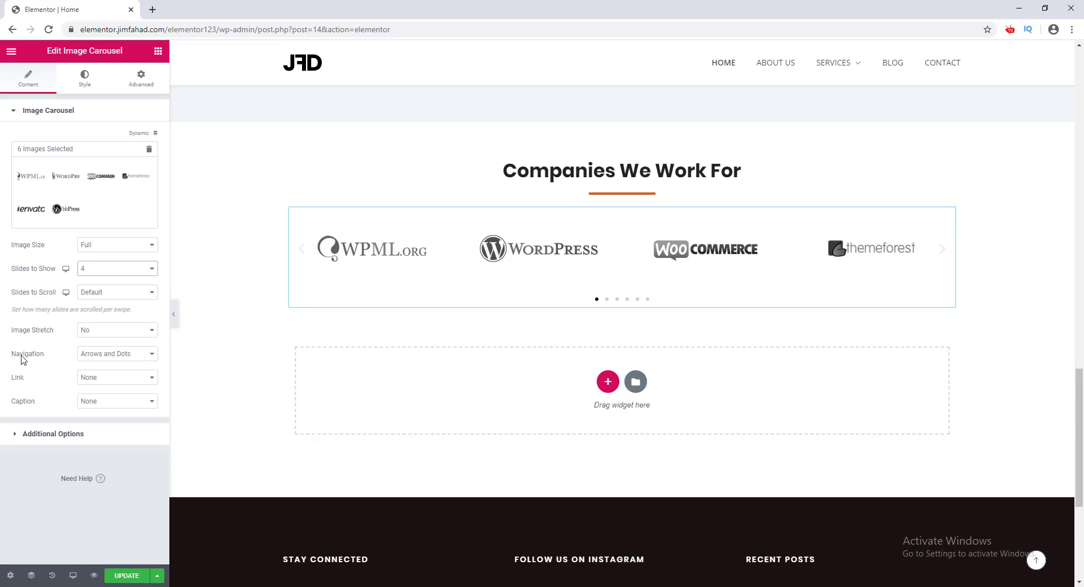
# - Compare the Arrows and Dots navigation options for the logo carousel and keep Arrows
pyautogui.click(88, 358)
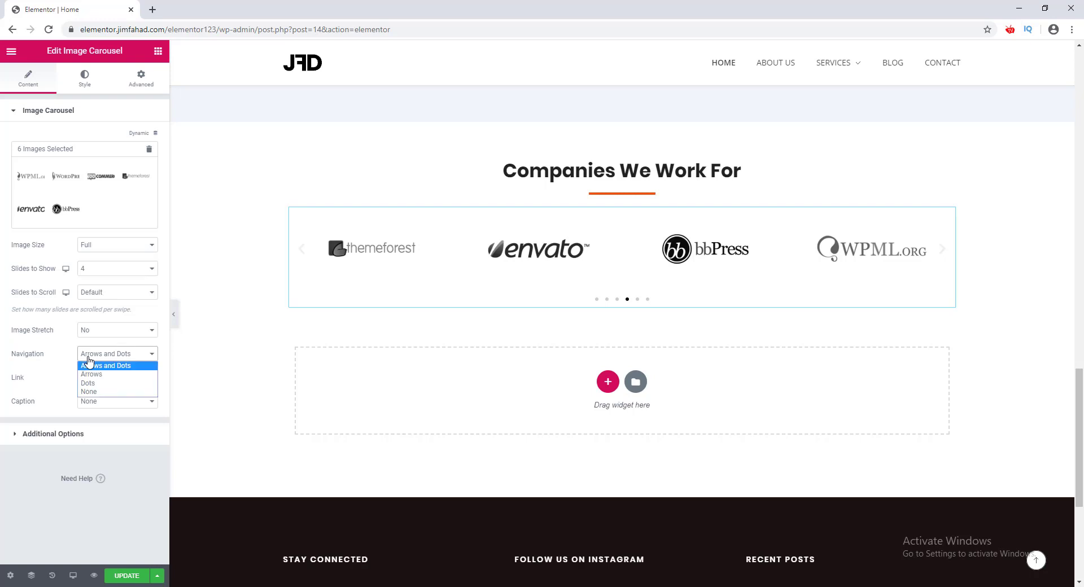
pyautogui.click(94, 375)
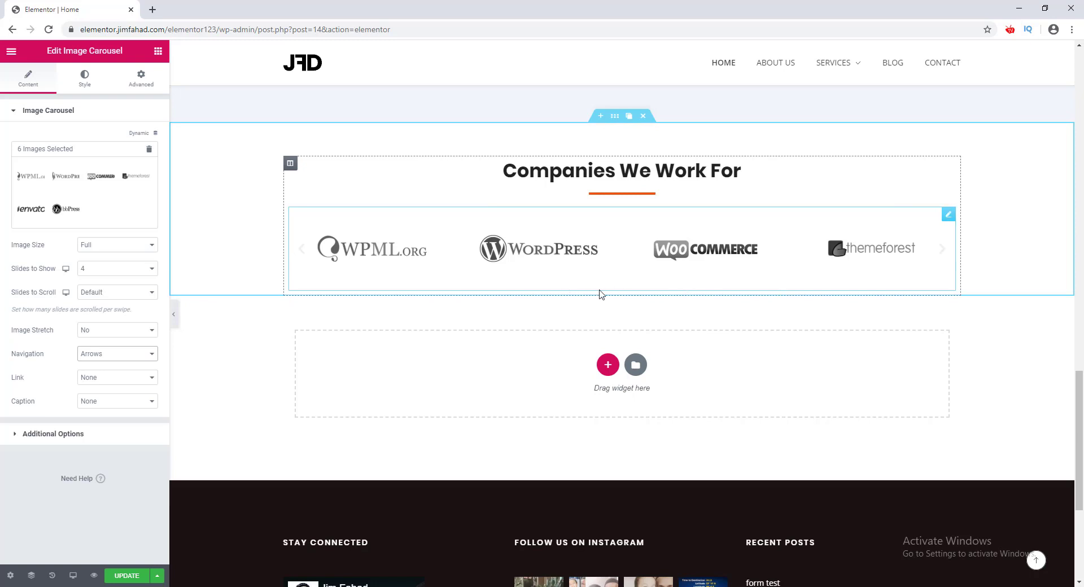
pyautogui.click(105, 355)
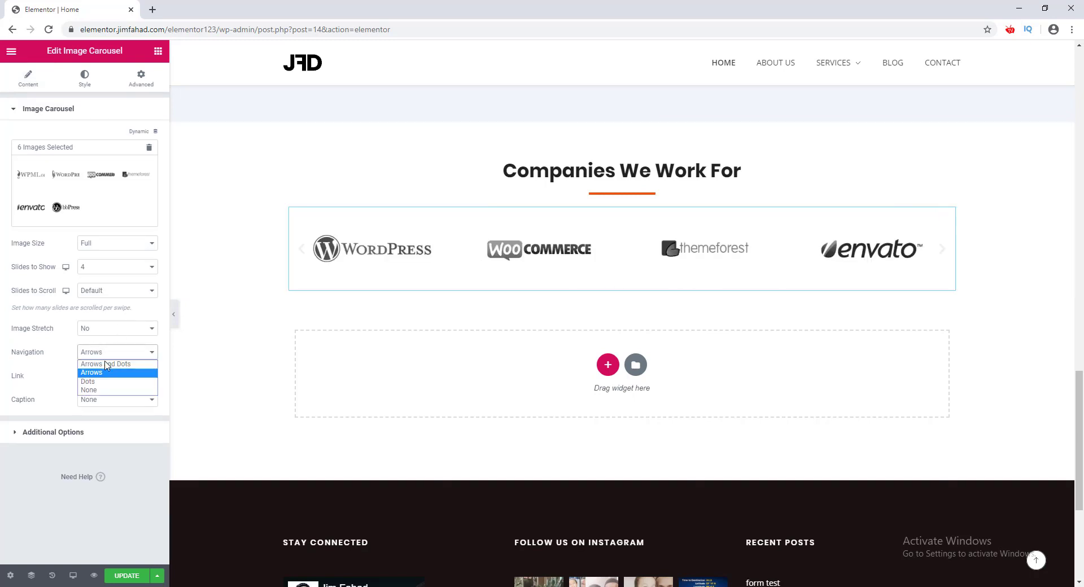
pyautogui.click(106, 379)
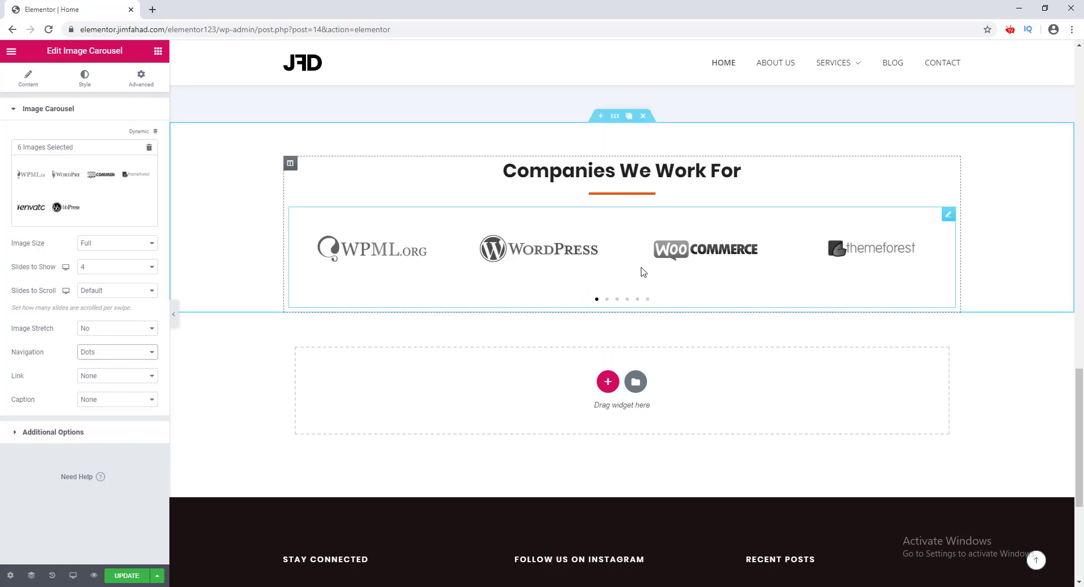
pyautogui.click(114, 353)
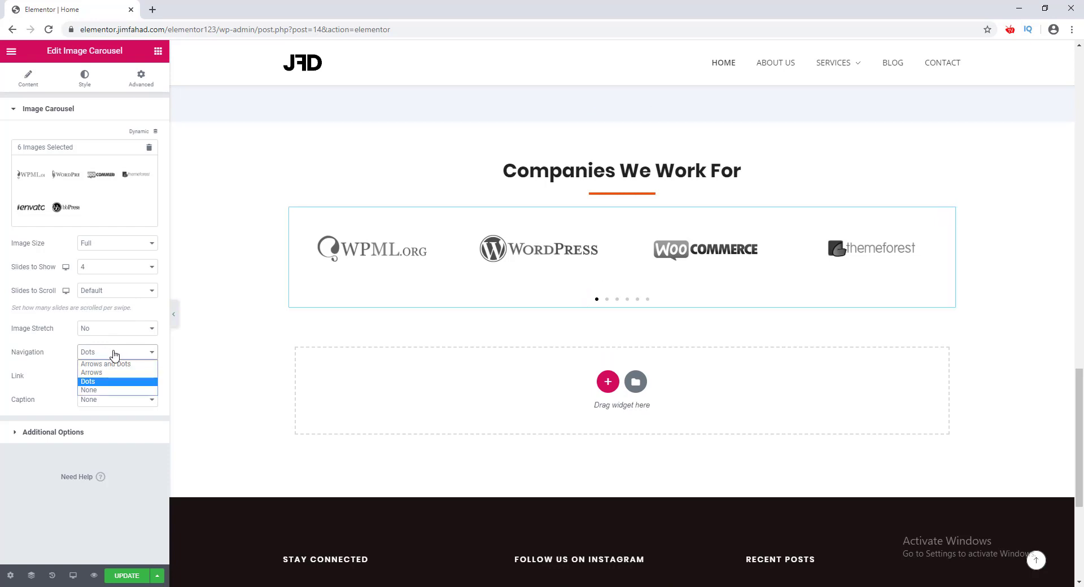
pyautogui.click(93, 368)
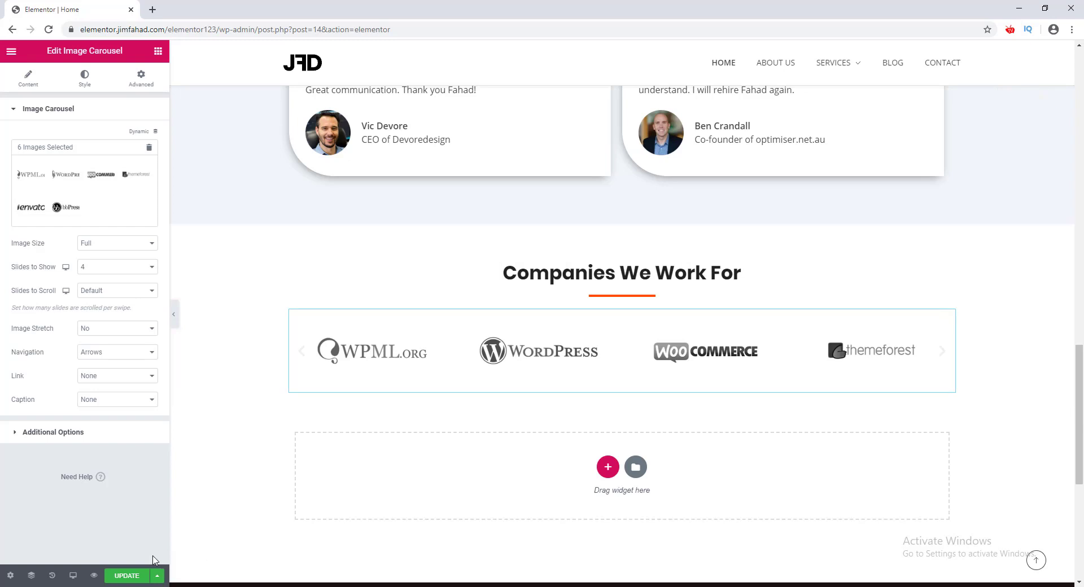
# - Set the carousel's slides to show to 2 for the tablet view and update the page
pyautogui.click(74, 575)
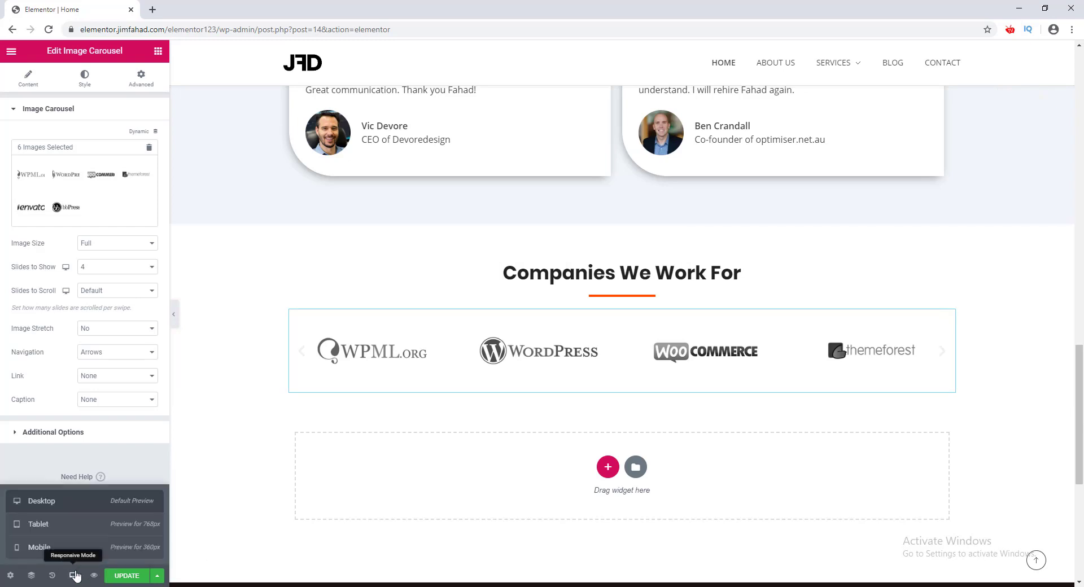
pyautogui.click(82, 530)
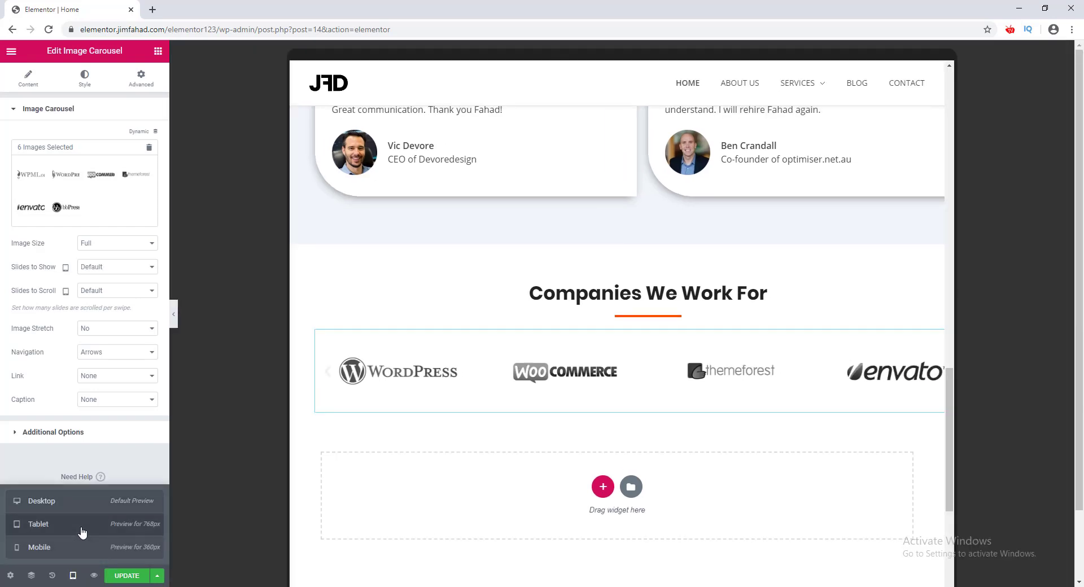
pyautogui.click(143, 268)
pyautogui.press('Down')
pyautogui.press('Down')
pyautogui.press('Return')
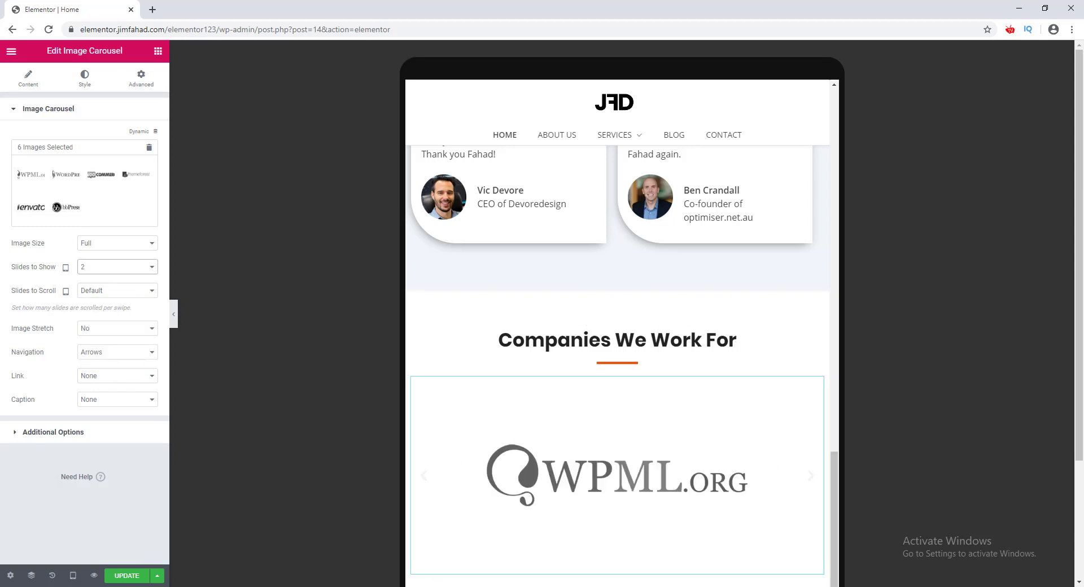
pyautogui.click(127, 576)
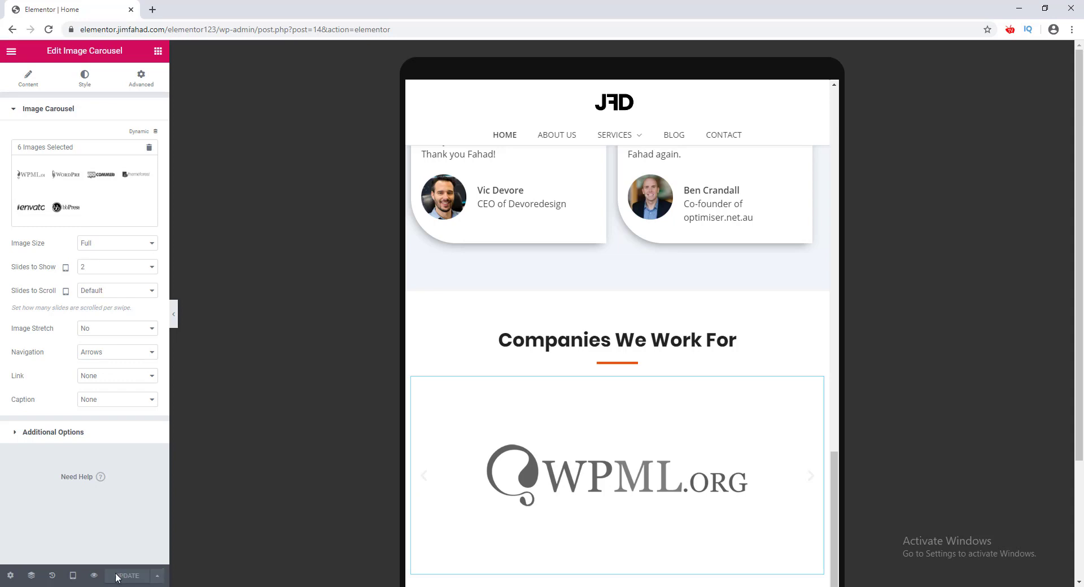
# - Preview the page and check the logo carousel at full width and in a narrowed browser window
pyautogui.click(95, 576)
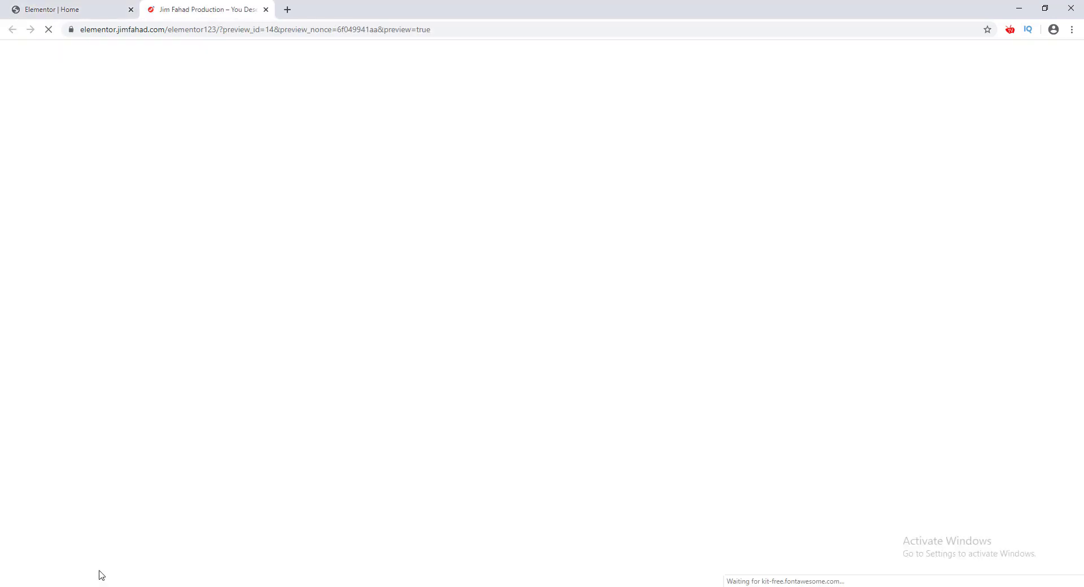
pyautogui.scroll(-20, 662, 213)
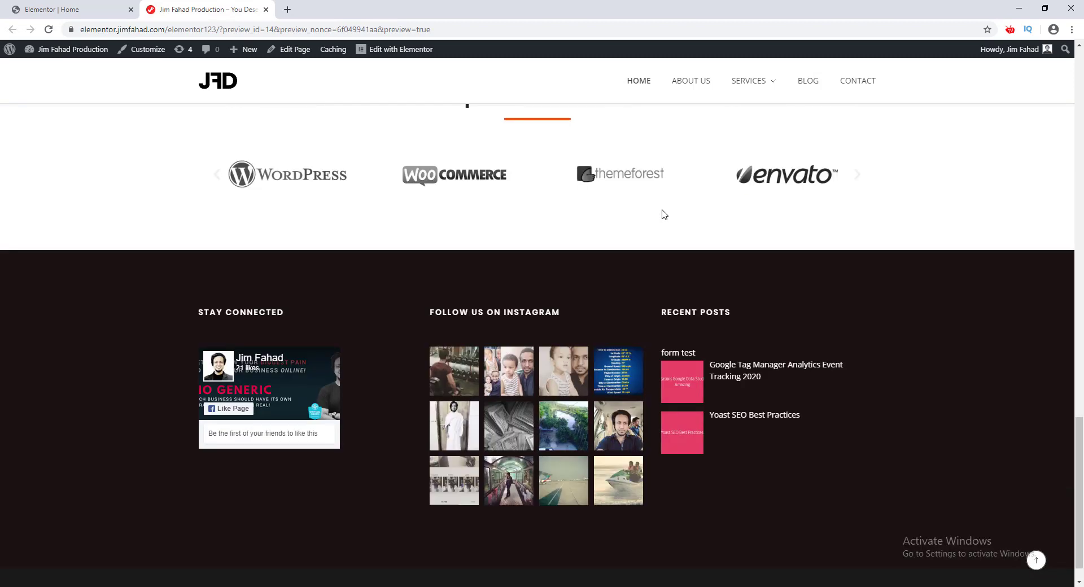
pyautogui.scroll(2, 663, 215)
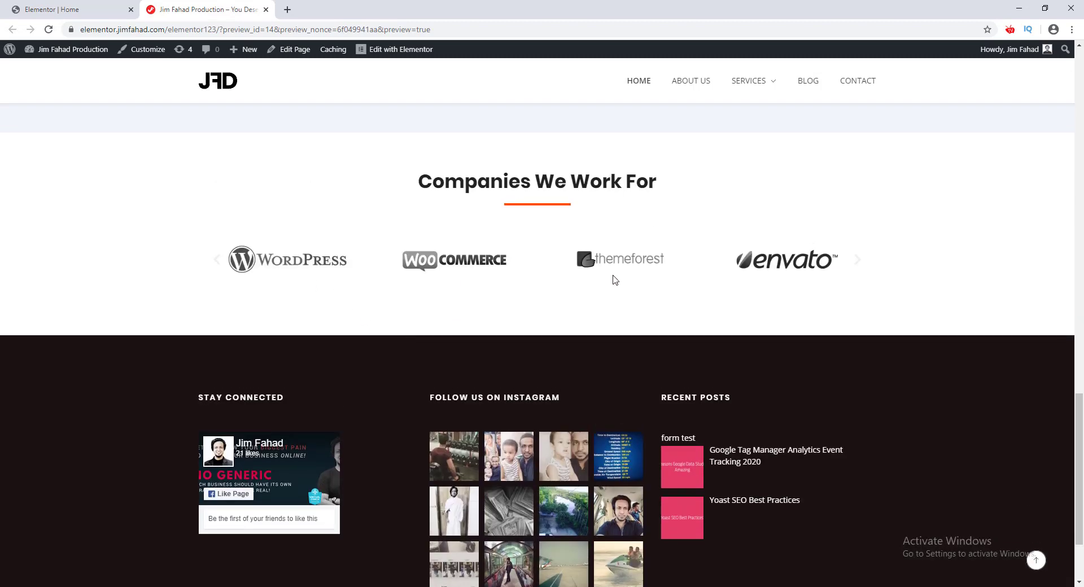
pyautogui.click(1045, 9)
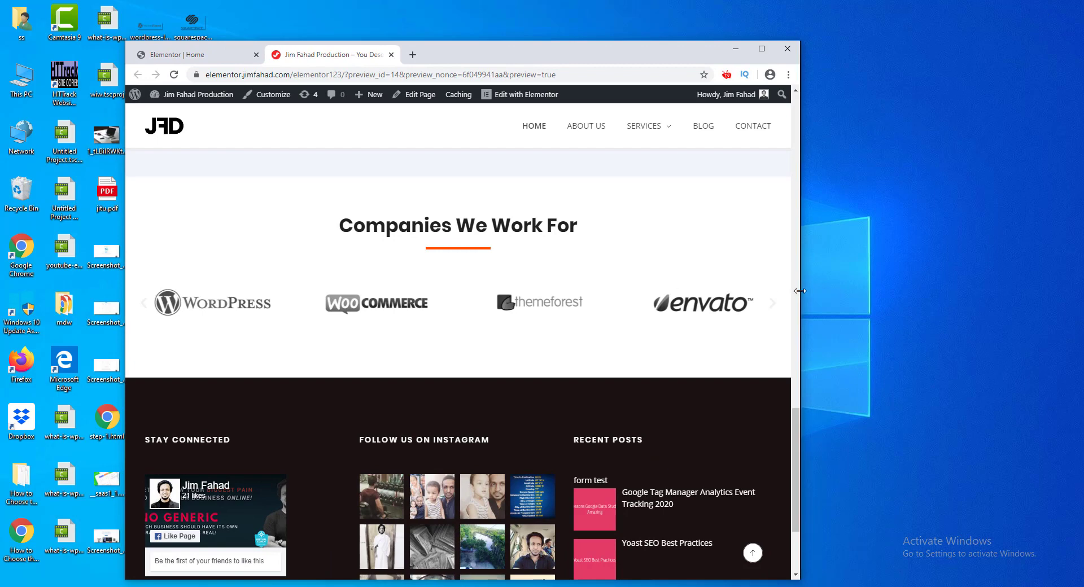
pyautogui.moveTo(801, 293); pyautogui.dragTo(675, 289)
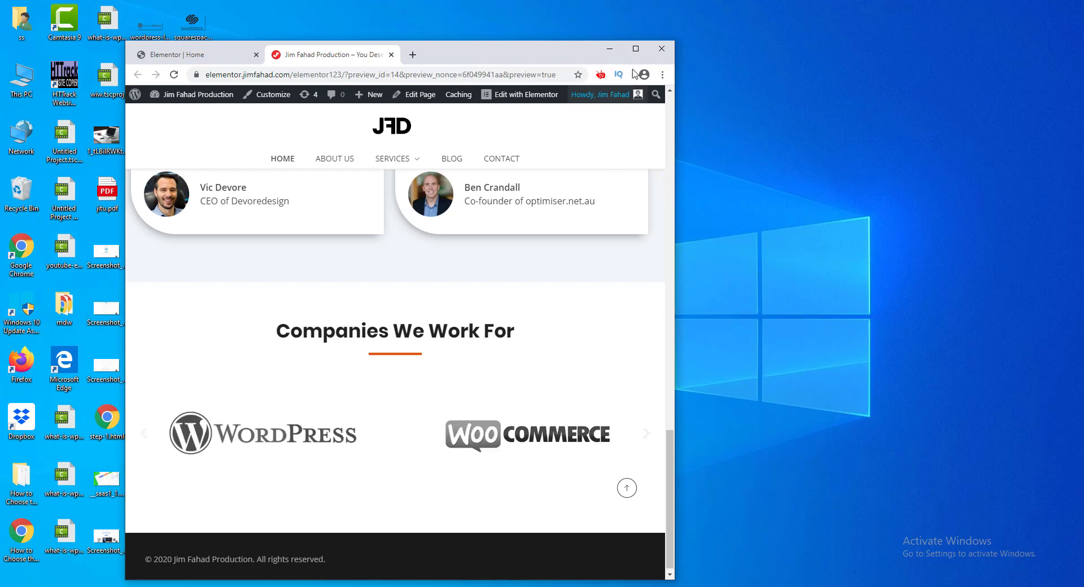
pyautogui.click(636, 49)
# - Return to the Elementor editor and check the carousel in the mobile and tablet responsive views
pyautogui.click(60, 8)
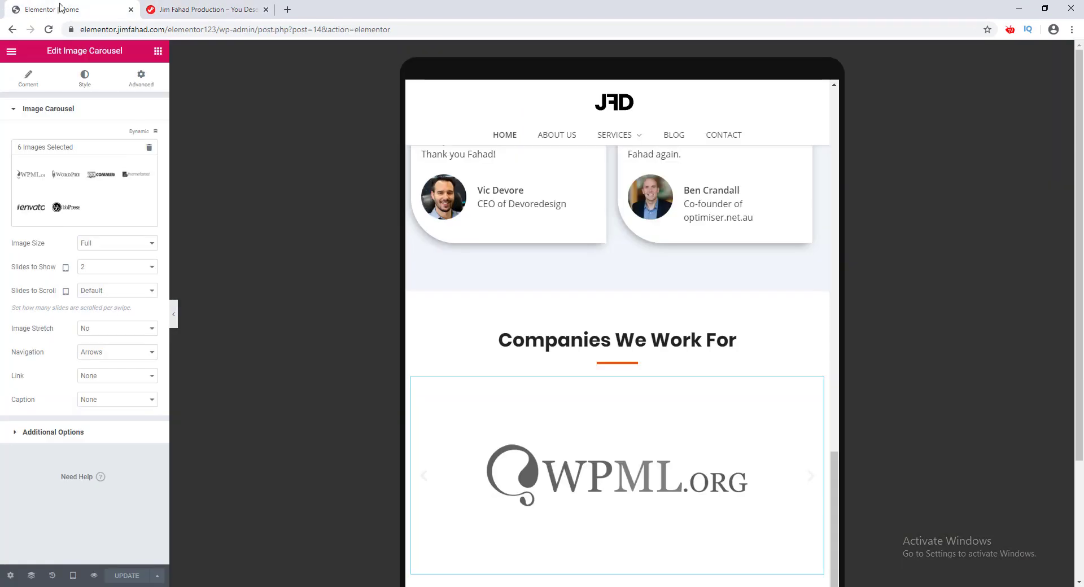
pyautogui.click(73, 576)
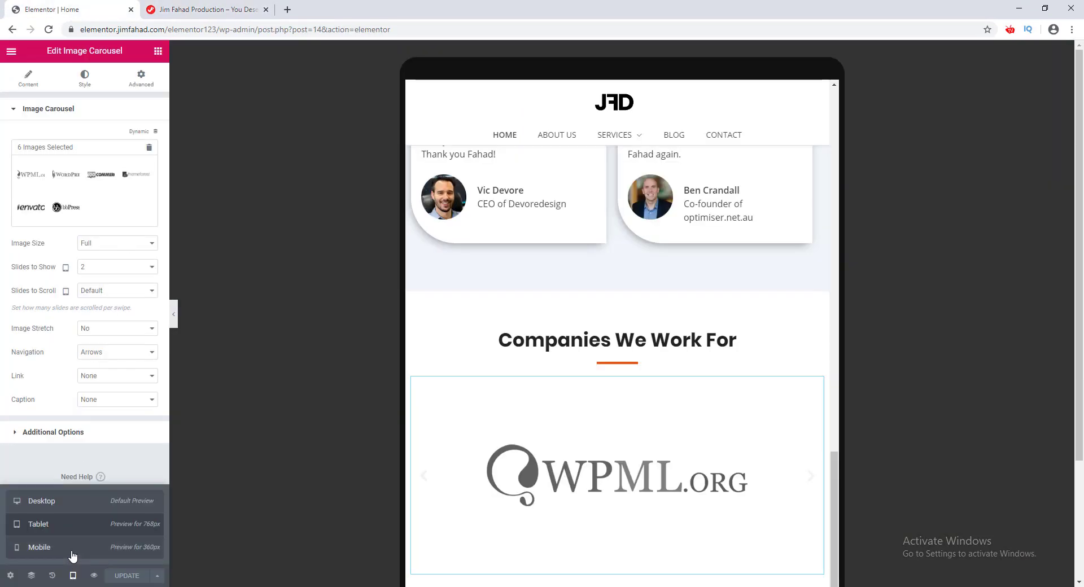
pyautogui.click(71, 549)
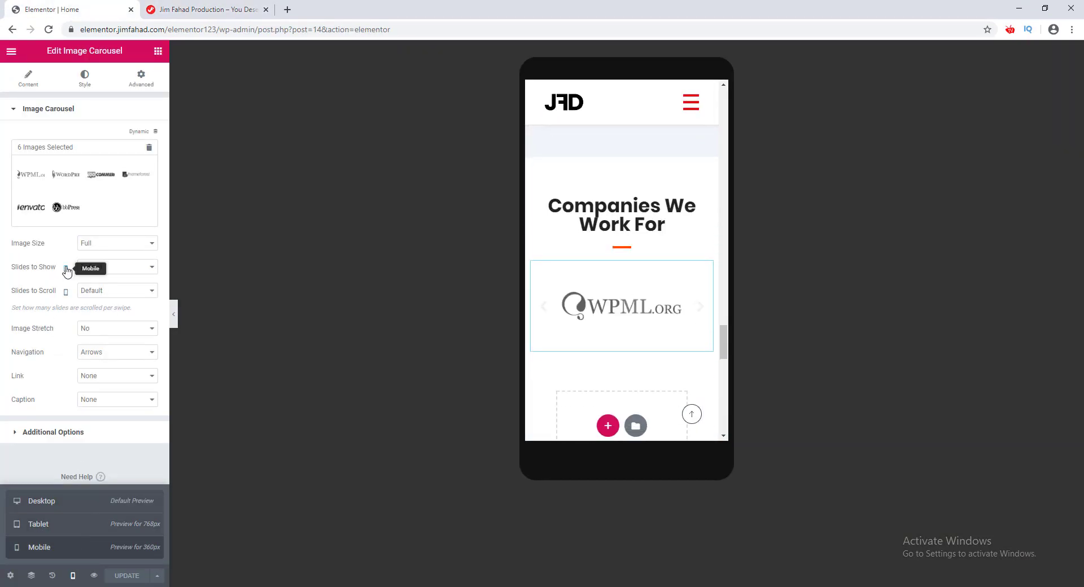
pyautogui.click(66, 269)
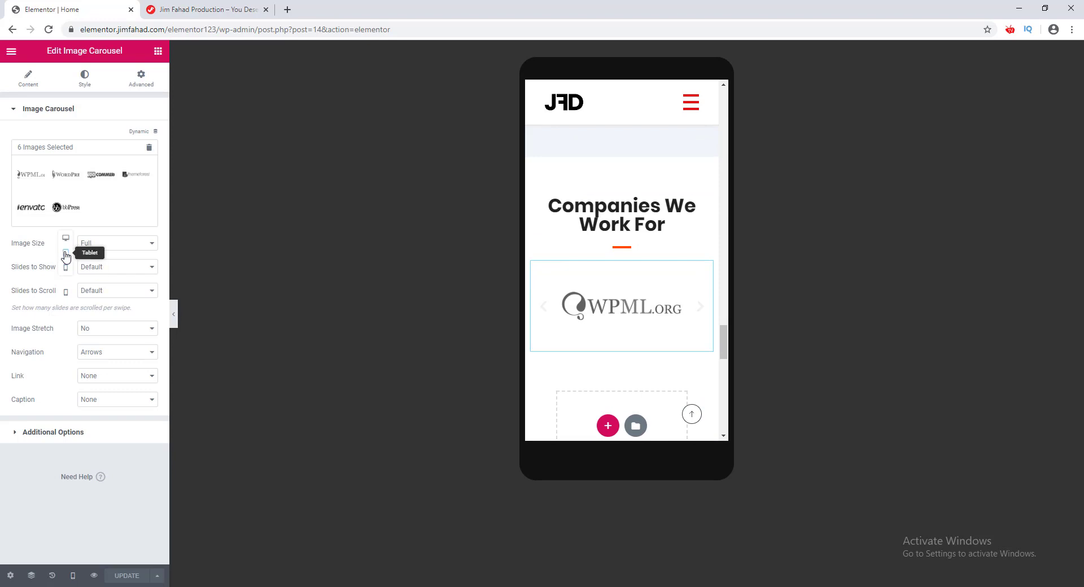
pyautogui.click(66, 255)
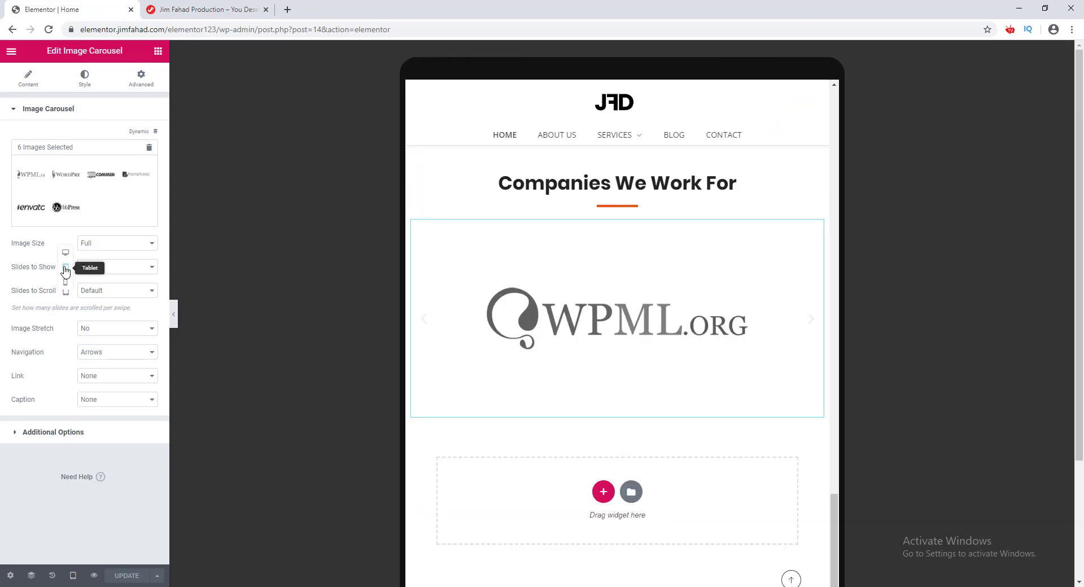
# - Set the carousel's slides to show to 1 for the mobile view and update the page
pyautogui.click(65, 281)
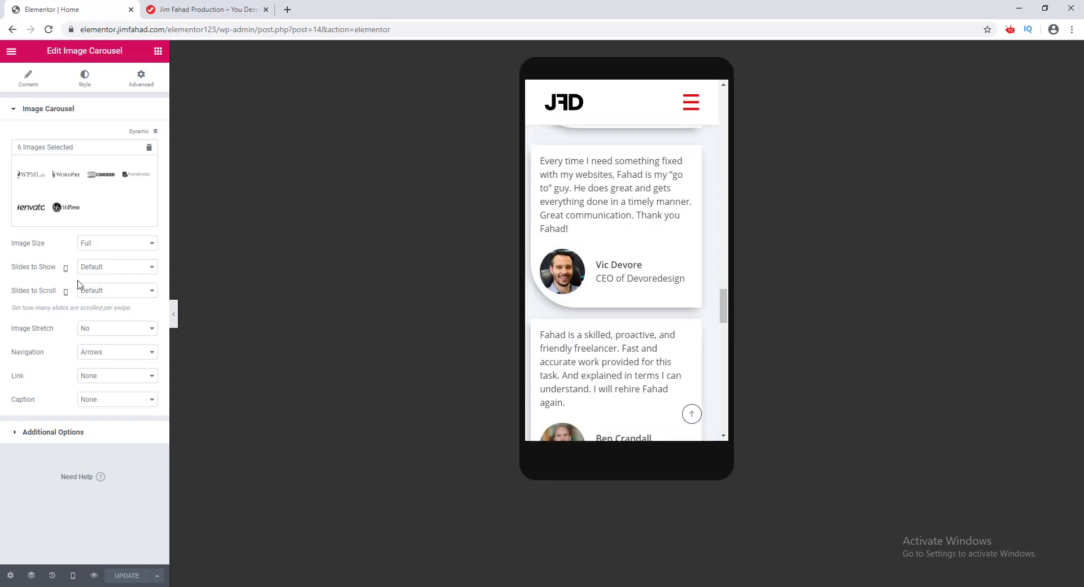
pyautogui.click(112, 270)
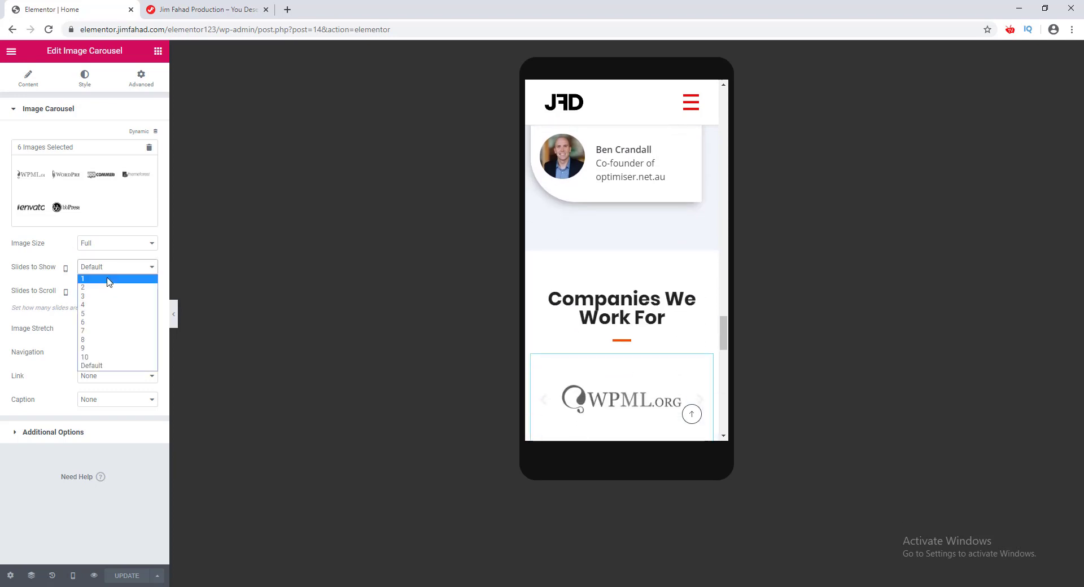
pyautogui.click(109, 280)
pyautogui.click(127, 576)
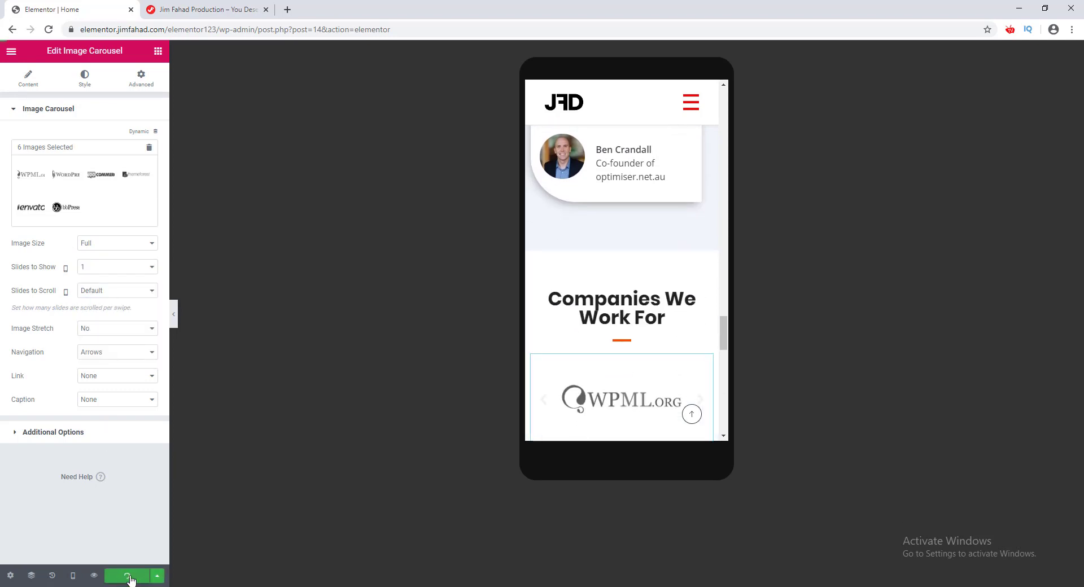
# - Check the logo carousel on the preview page with the browser window narrowed to phone width
pyautogui.click(190, 8)
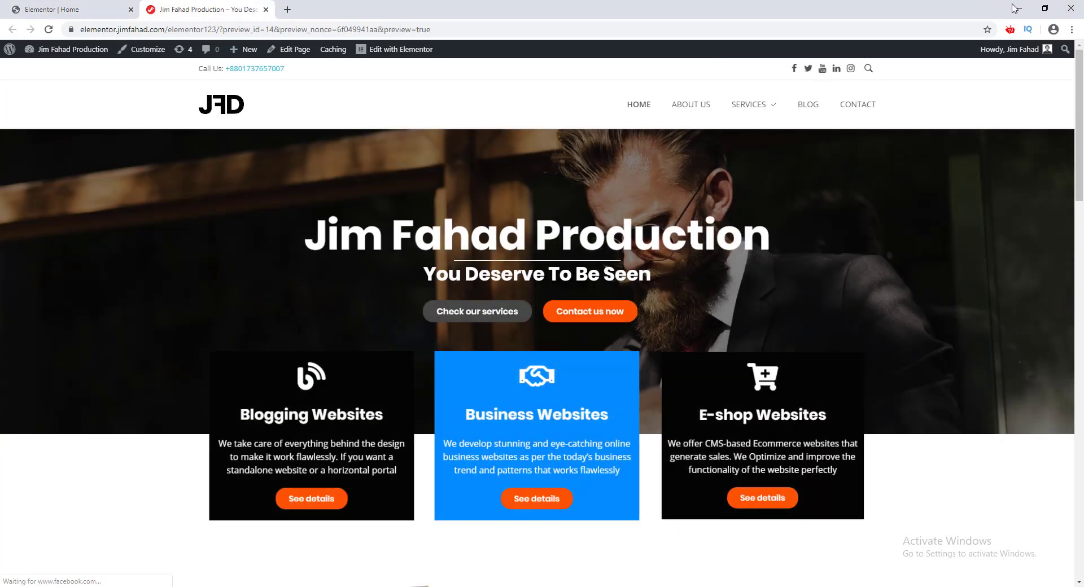
pyautogui.click(1046, 8)
pyautogui.scroll(-15, 344, 355)
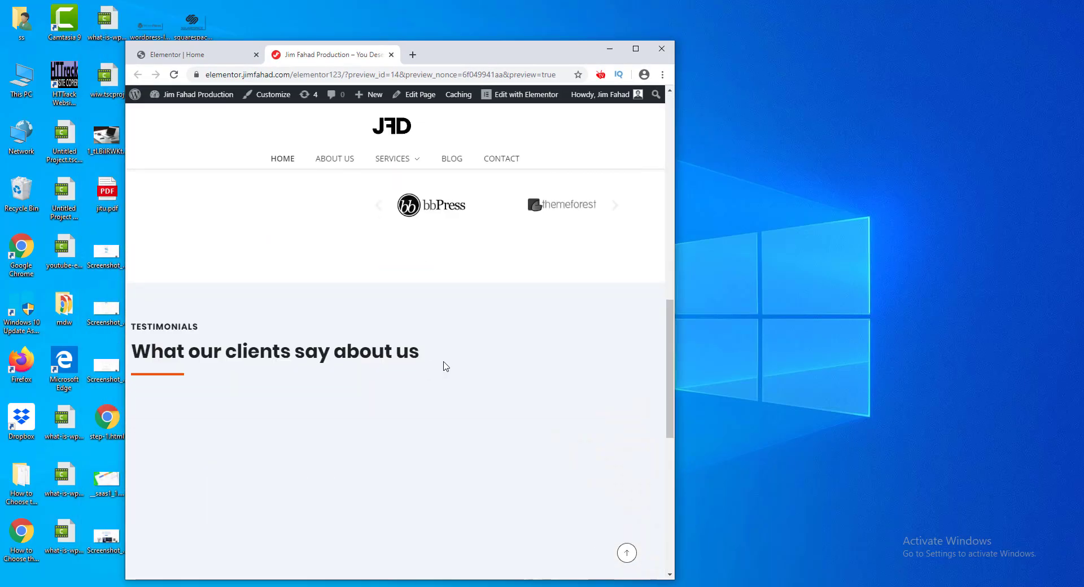
pyautogui.moveTo(675, 342); pyautogui.dragTo(479, 342)
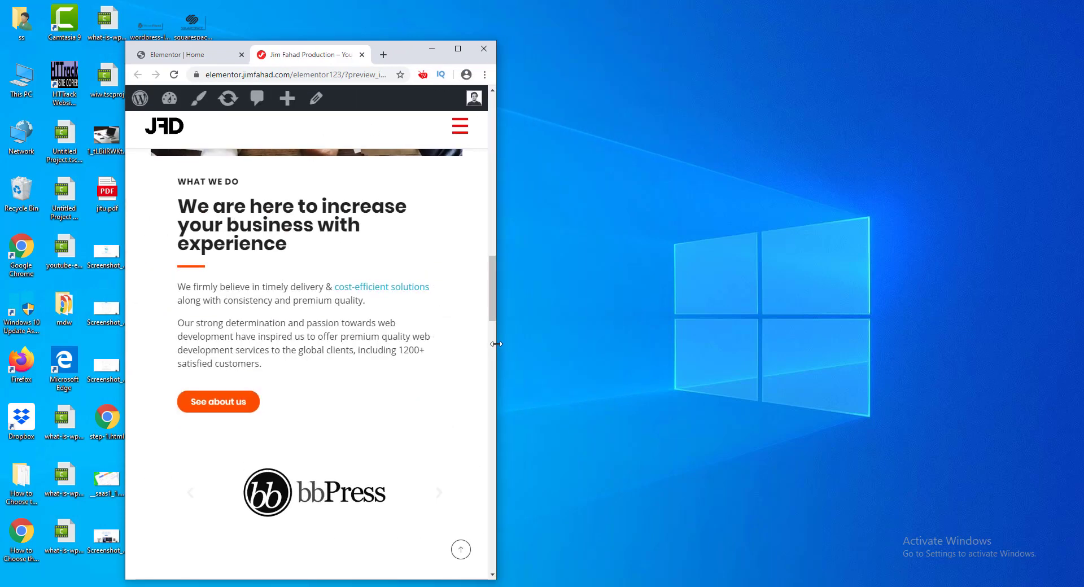
pyautogui.scroll(-2, 368, 397)
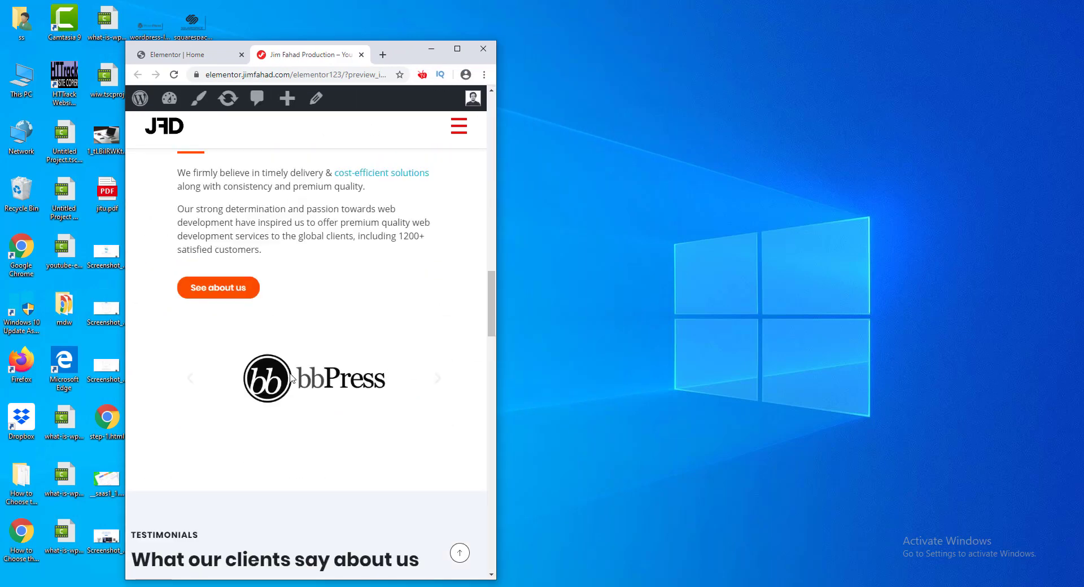